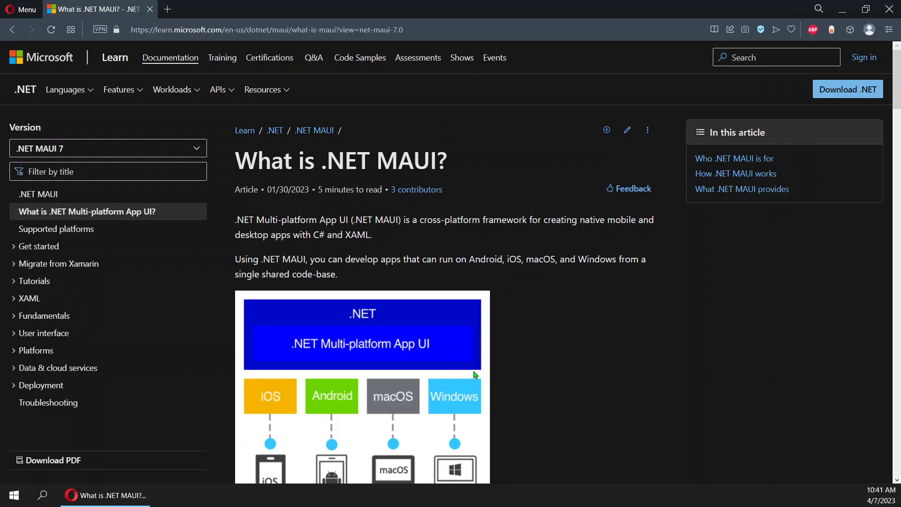
- Read the introduction and supported-platform diagram of the What is .NET MAUI? article
scroll(518, 374, "down", 1)
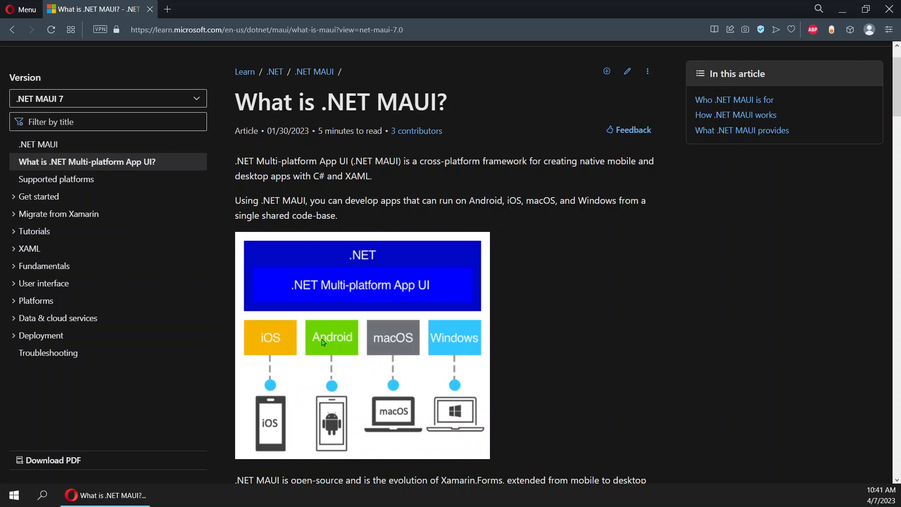
scroll(429, 304, "down", 1)
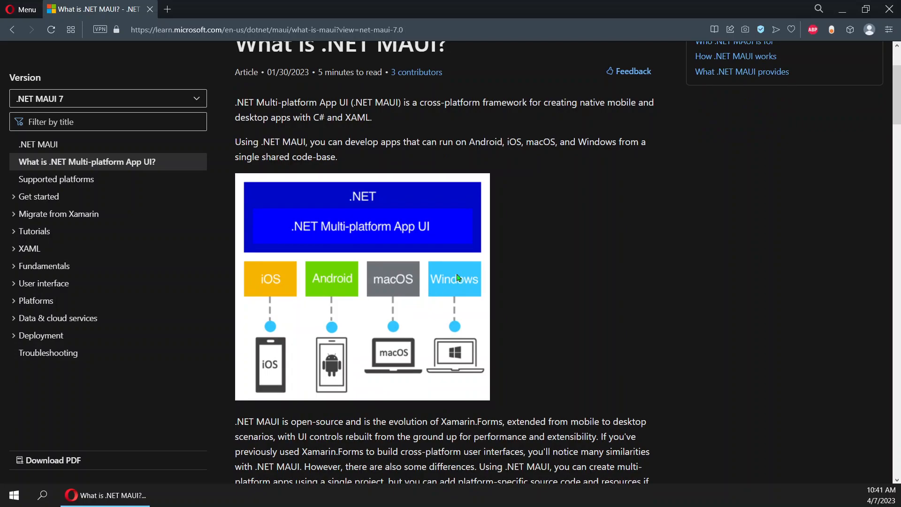
scroll(517, 352, "down", 4)
scroll(577, 373, "down", 2)
scroll(579, 360, "up", 8)
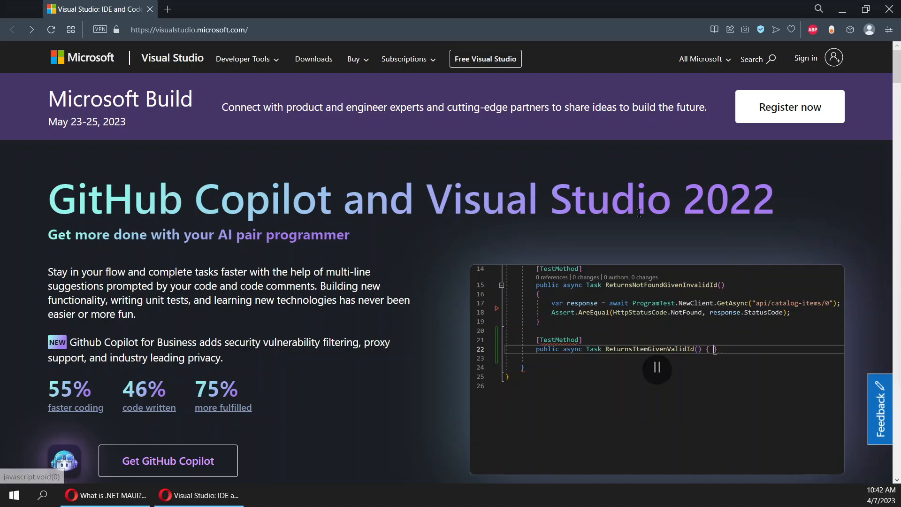
- Look over the Visual Studio home page and open its downloads page at the Visual Studio 2022 editions
left_click_drag(427, 202, 750, 207)
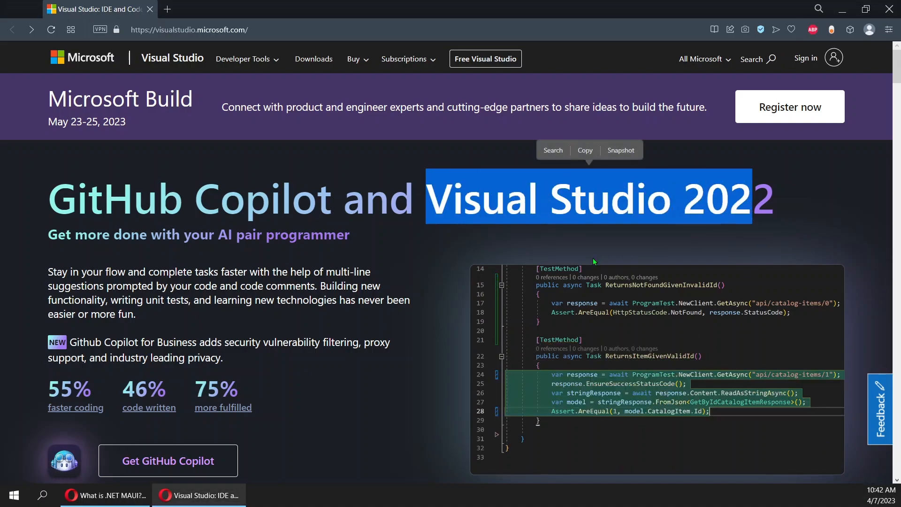
left_click(504, 189)
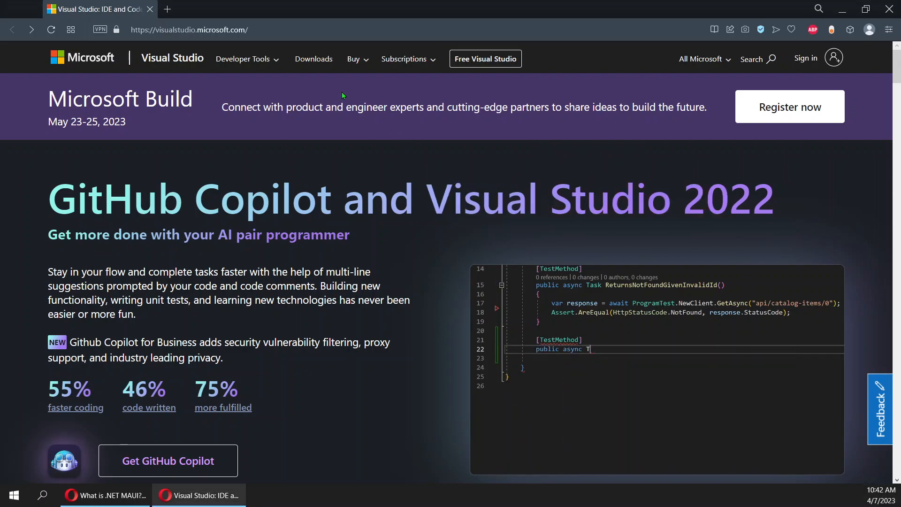
scroll(360, 253, "down", 3)
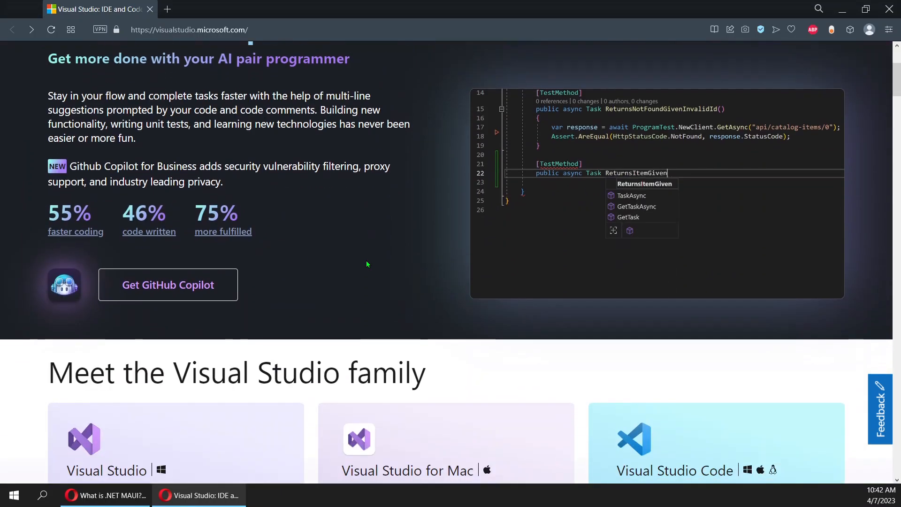
scroll(368, 261, "up", 2)
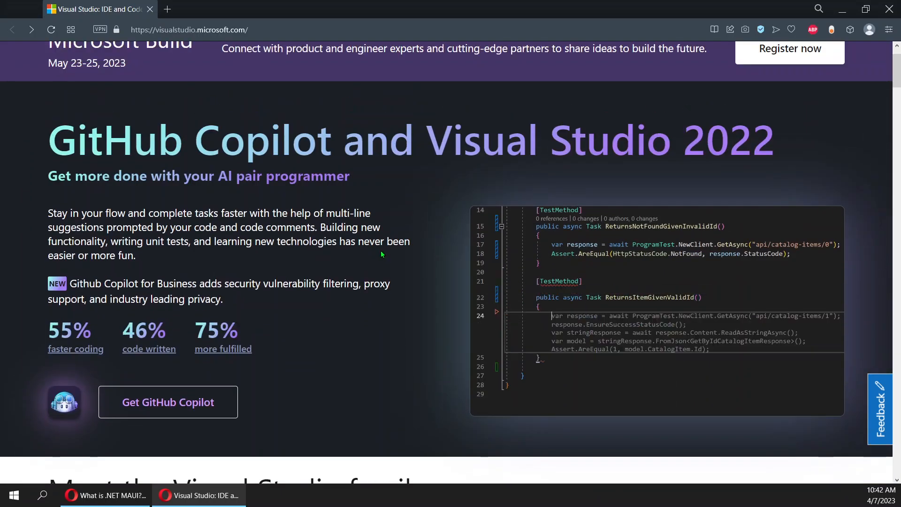
scroll(415, 238, "up", 1)
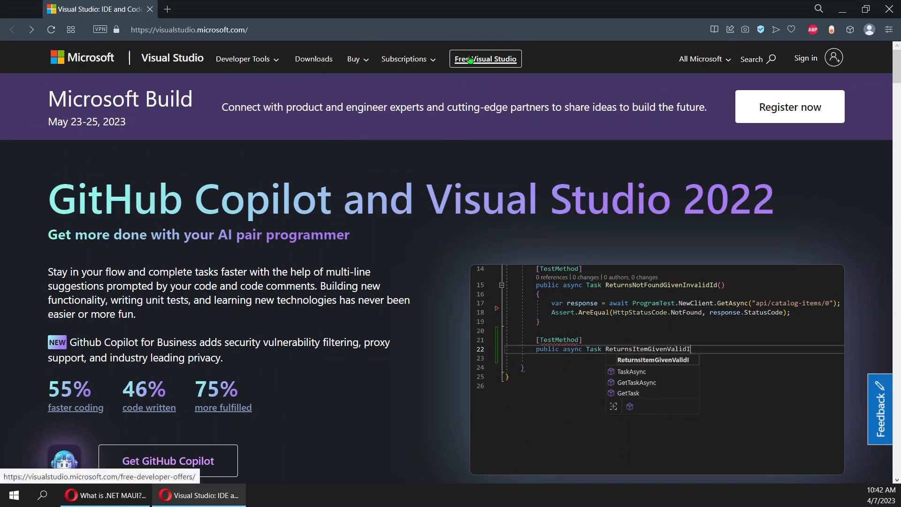
left_click(314, 58)
scroll(342, 267, "down", 1)
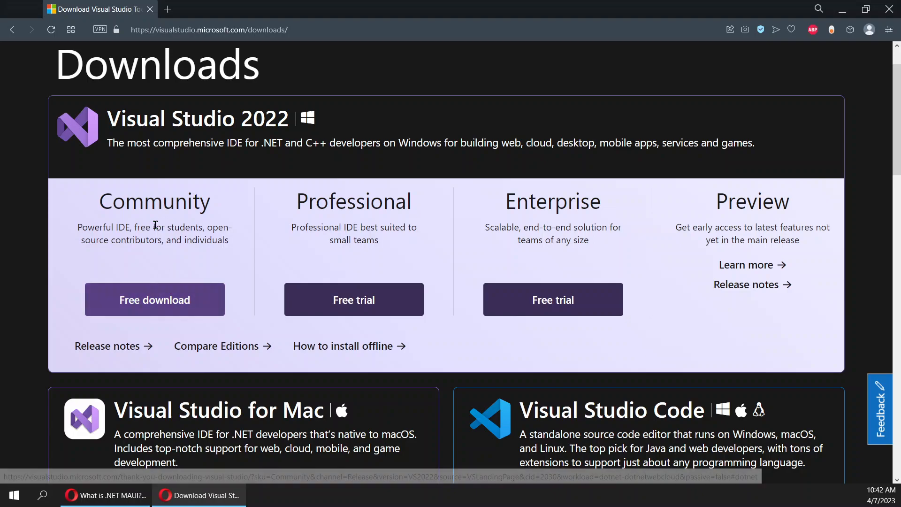
- Download the free Visual Studio 2022 Community installer and save it in Downloads as VisualStudioSetup (1)
left_click_drag(101, 202, 237, 240)
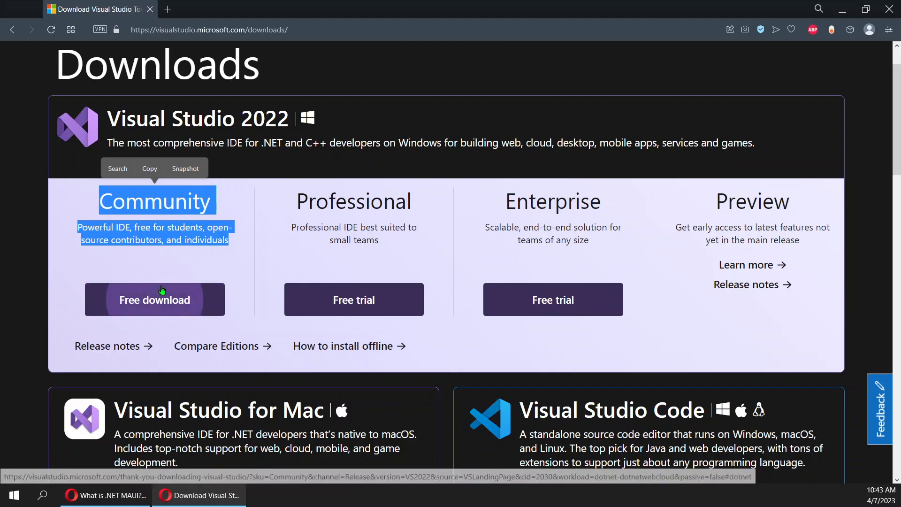
left_click(150, 299)
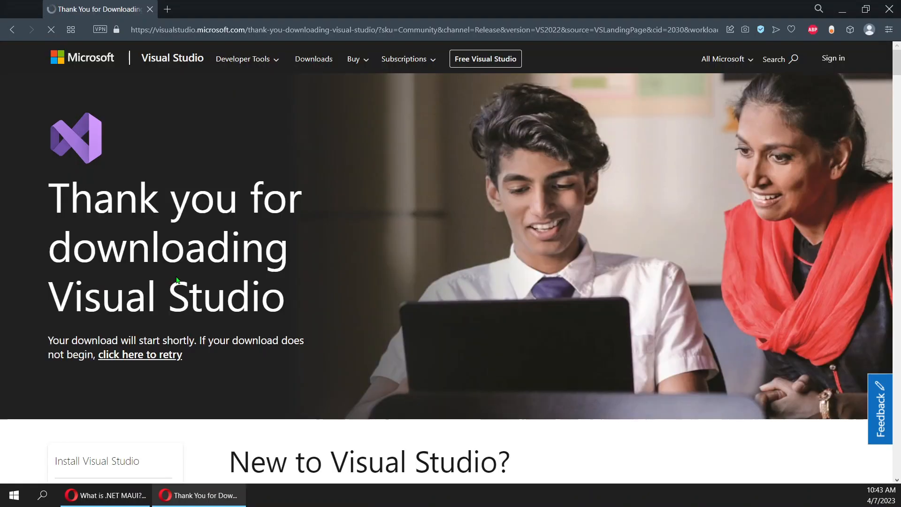
scroll(196, 260, "down", 10)
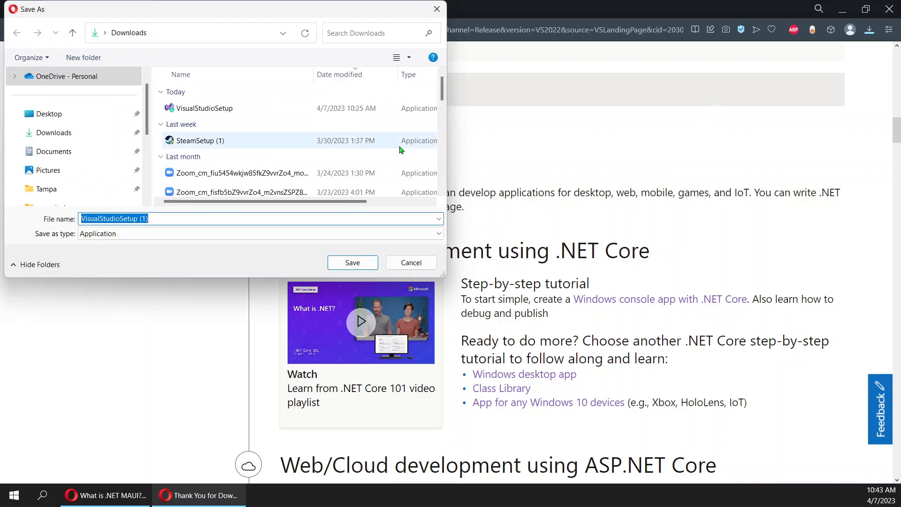
left_click(374, 267)
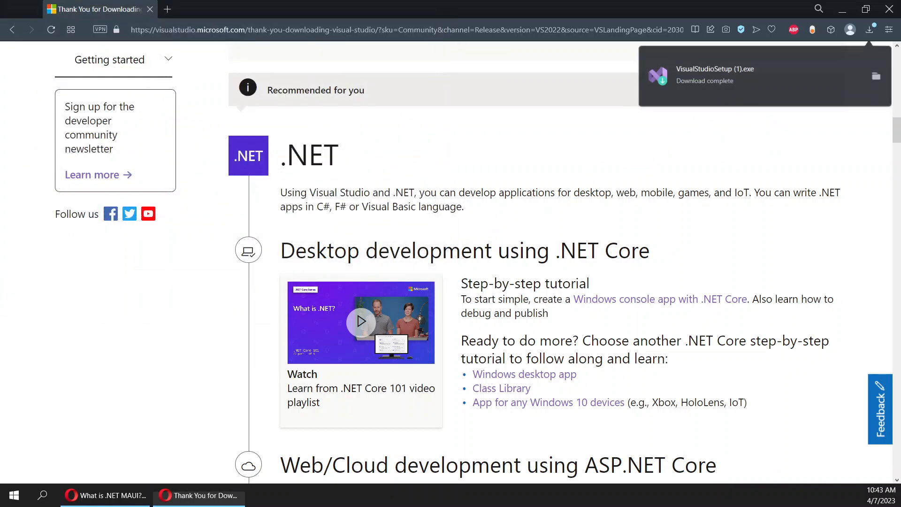
- Run the downloaded VisualStudioSetup (1).exe and continue past the installer's privacy and license notice
left_click(870, 29)
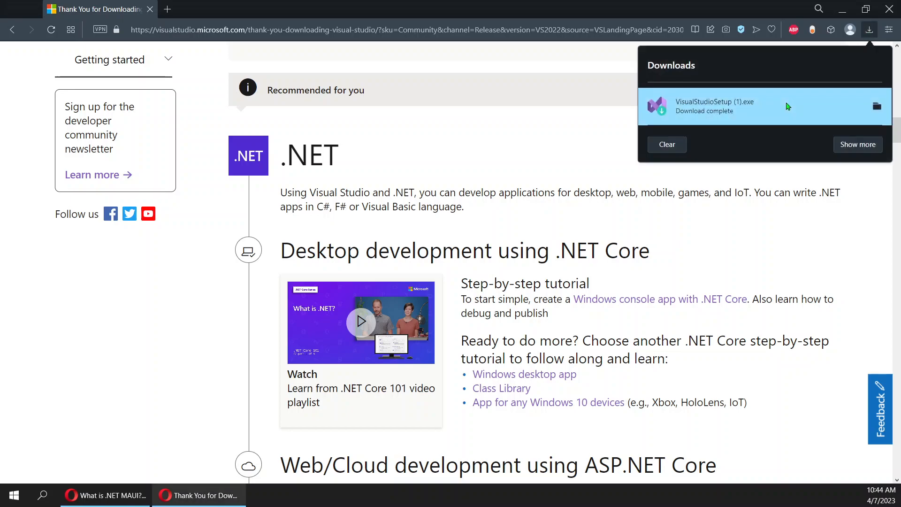
left_click(753, 110)
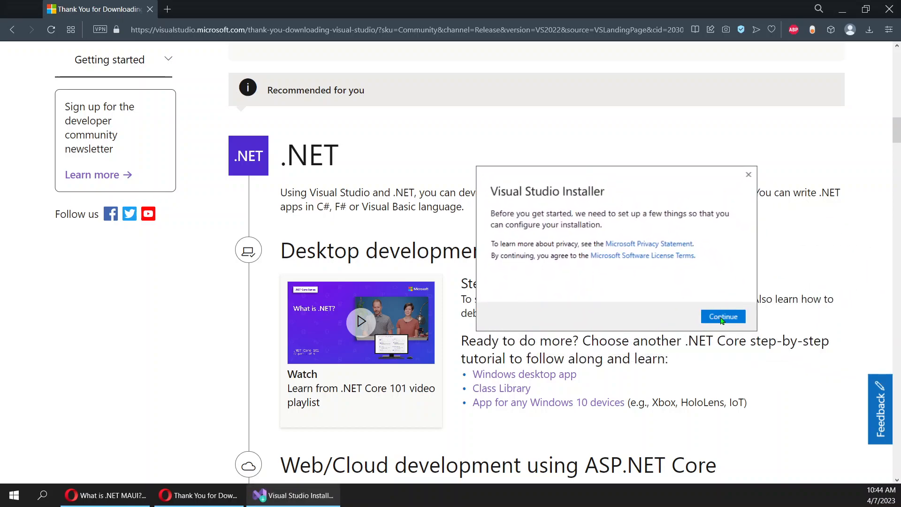
left_click(723, 317)
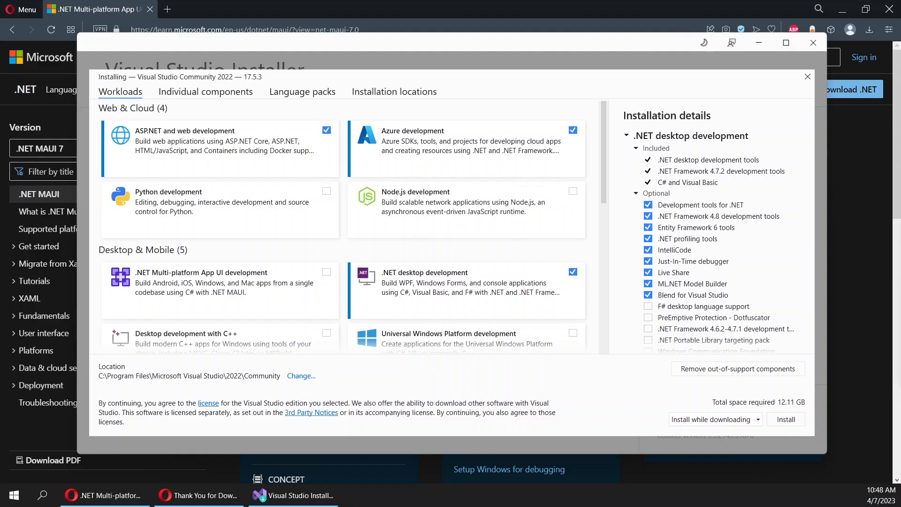
- Switch the Visual Studio Installer to dark mode and return to the list of workloads
left_click(705, 43)
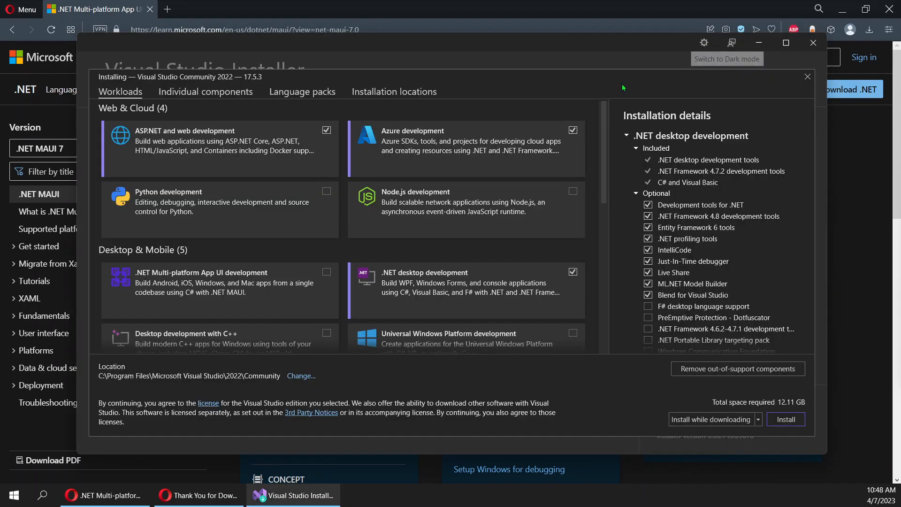
left_click(181, 96)
left_click(121, 92)
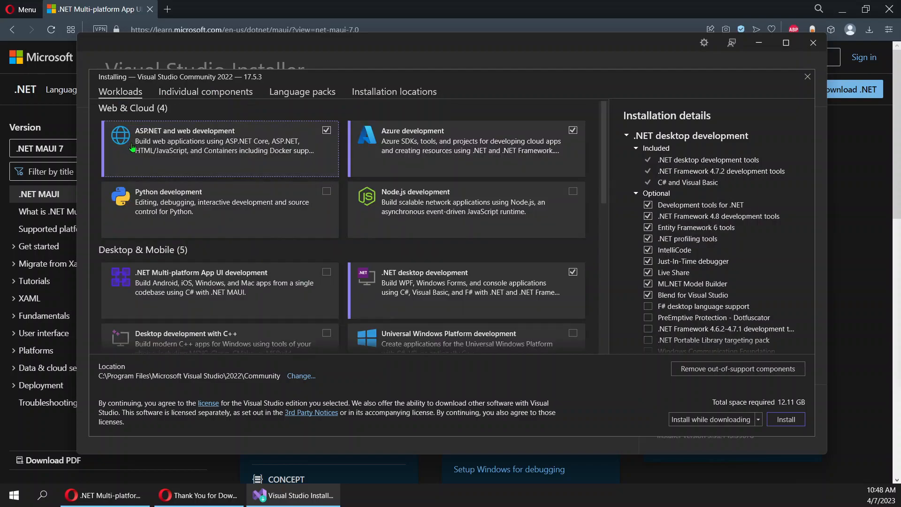
- Deselect the ASP.NET and web development workload and include .NET Multi-platform App UI, Azure and Node.js development
left_click(310, 137)
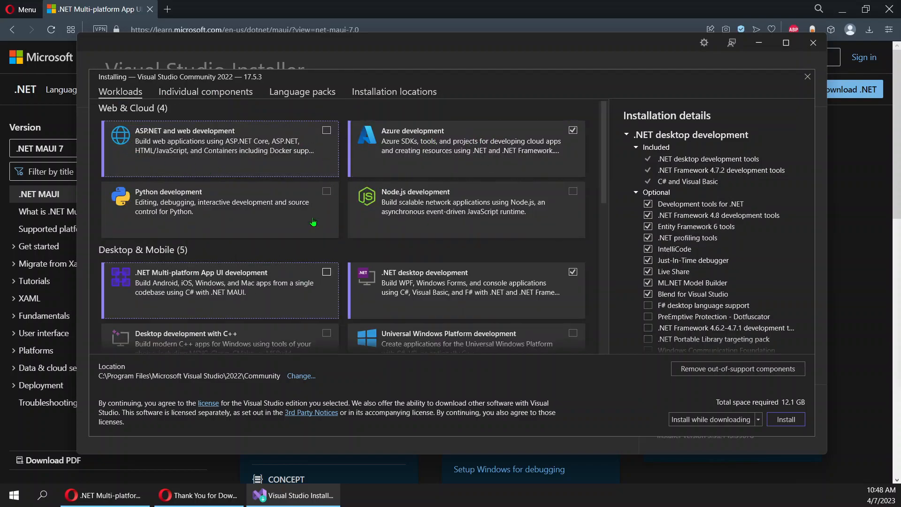
left_click(403, 164)
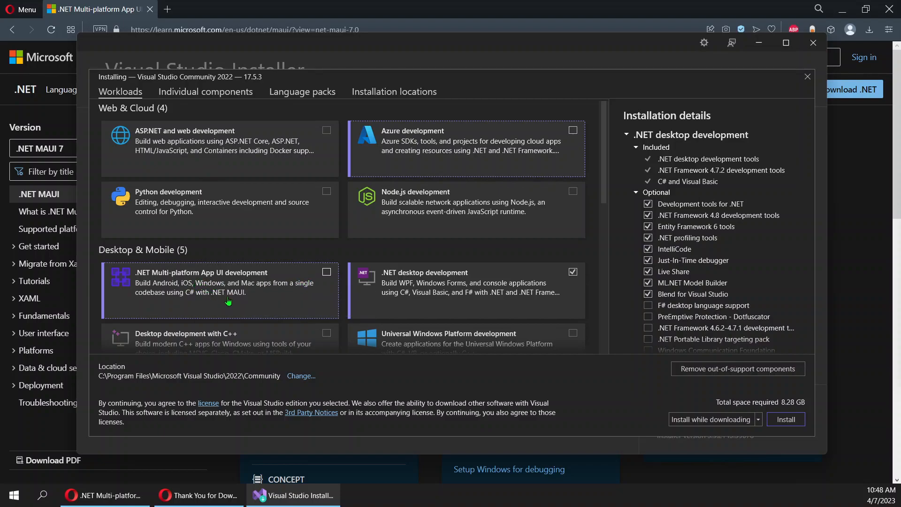
left_click(252, 296)
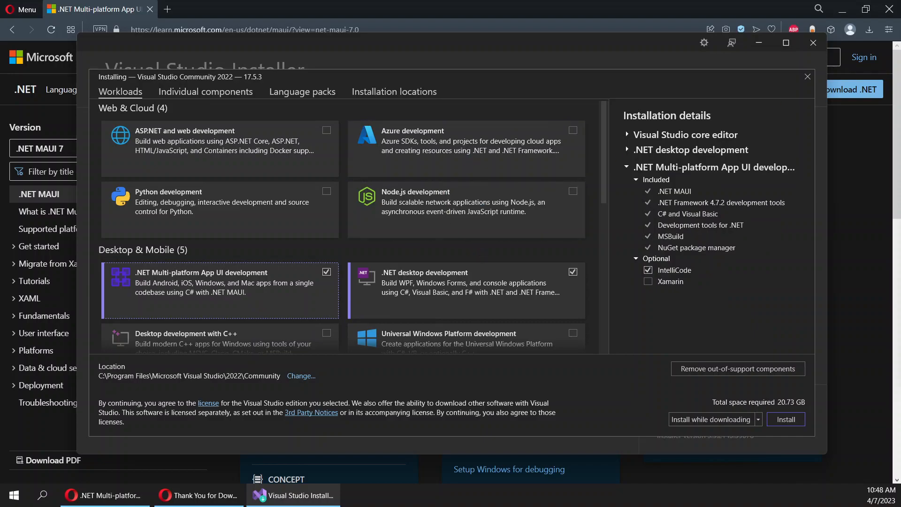
left_click(540, 124)
left_click(477, 202)
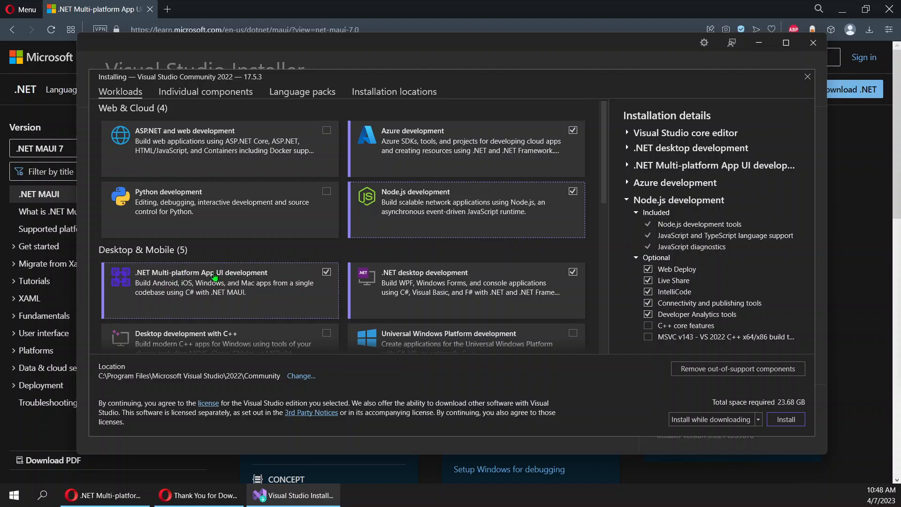
- Review the remaining workloads, including gaming and other toolsets, plus the individual components and language packs
scroll(213, 276, "down", 1)
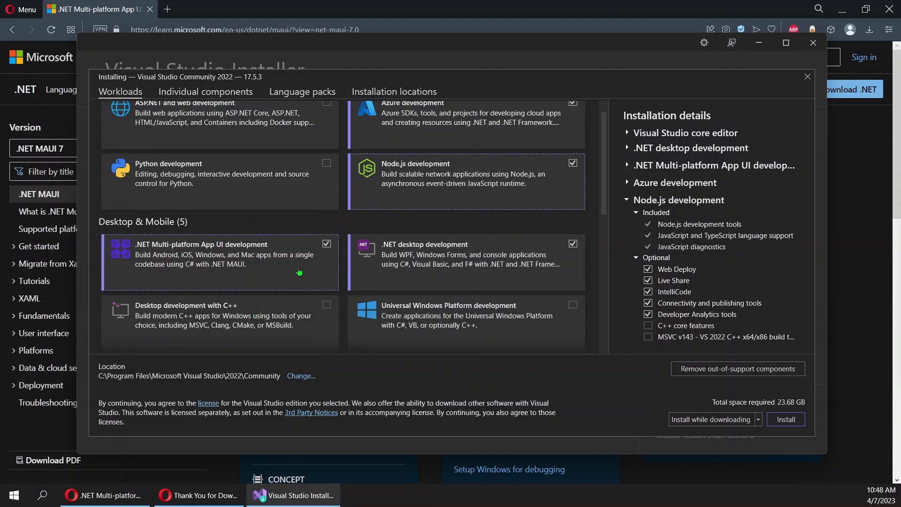
scroll(266, 242, "up", 1)
scroll(303, 254, "down", 10)
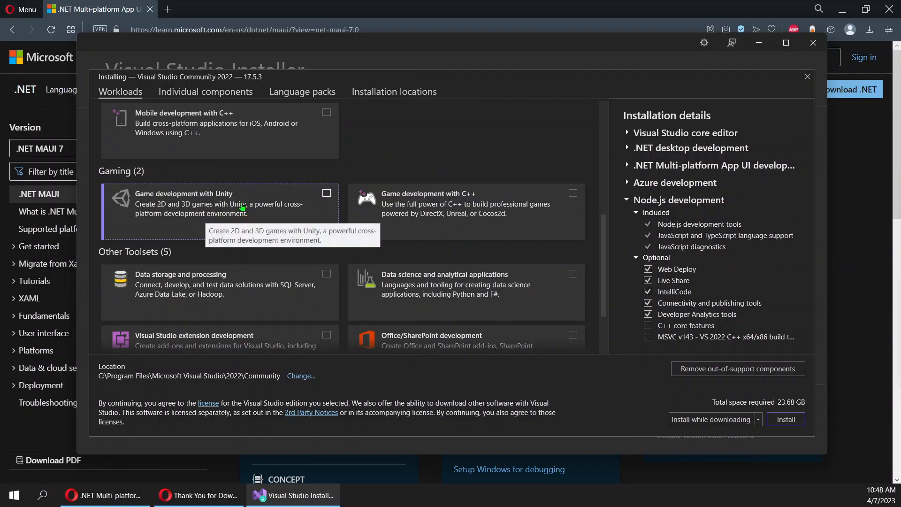
scroll(242, 212, "down", 1)
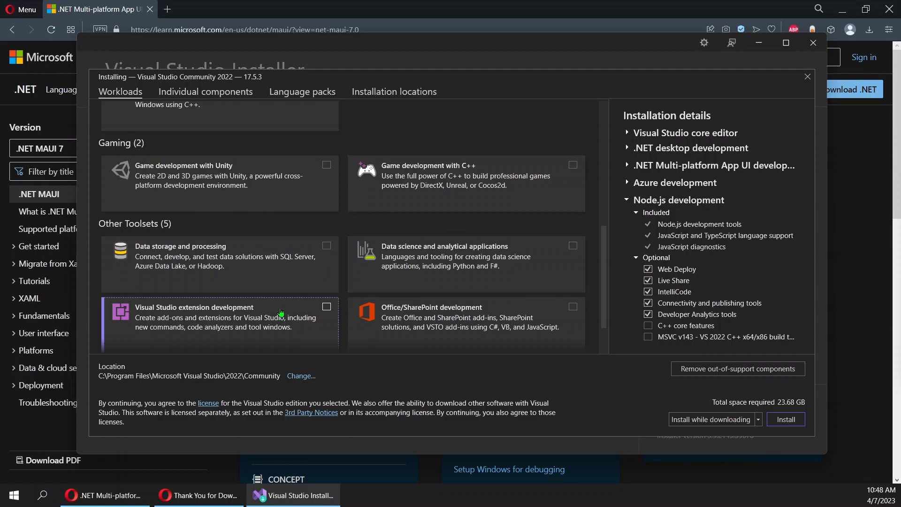
scroll(267, 247, "down", 2)
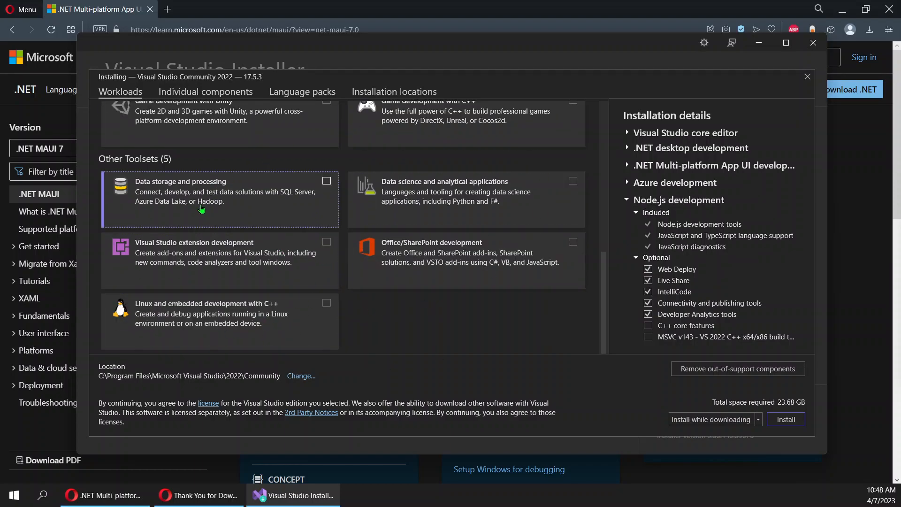
scroll(259, 204, "up", 4)
left_click(233, 93)
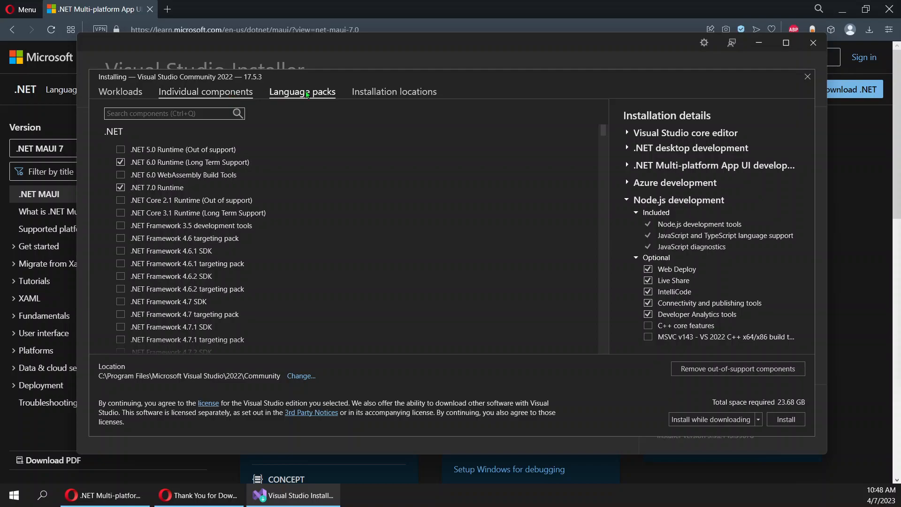
left_click(321, 94)
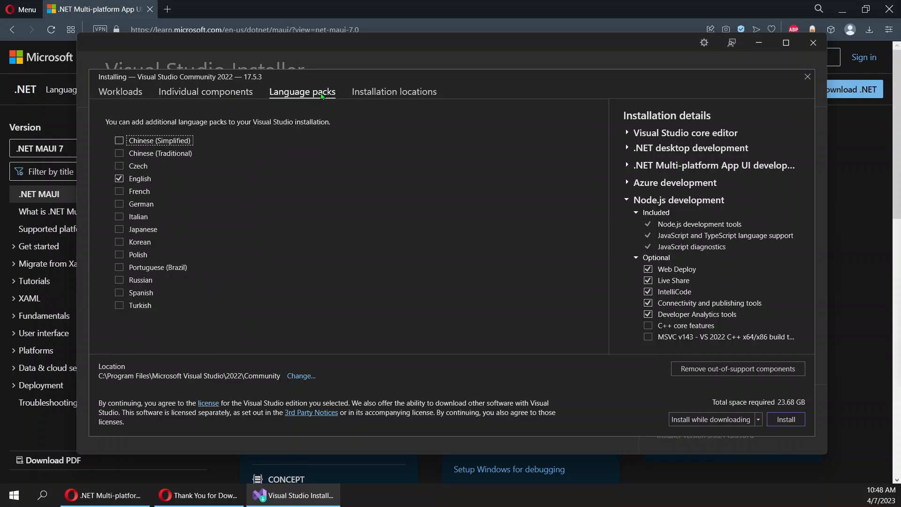
- Set the Visual Studio IDE location to C:\Dev\Microsoft Visual Studio\2022\Community and start the installation
left_click(398, 91)
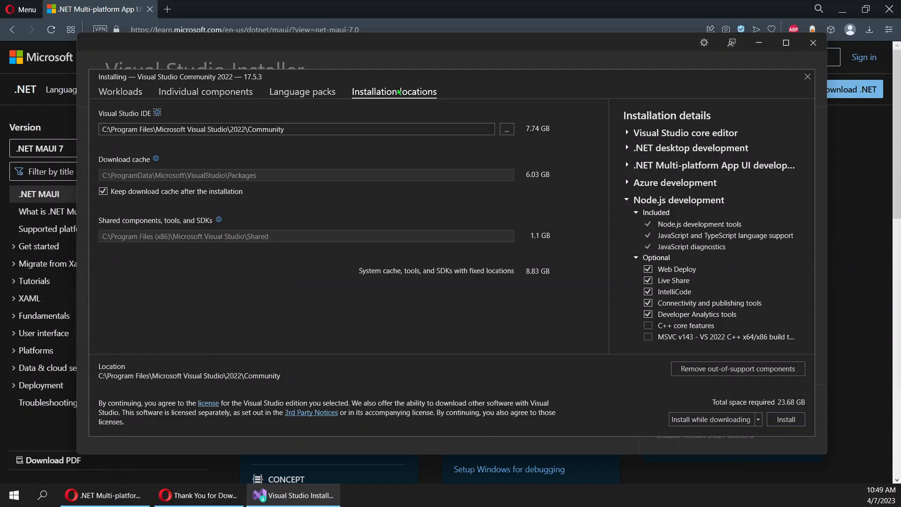
left_click(209, 130)
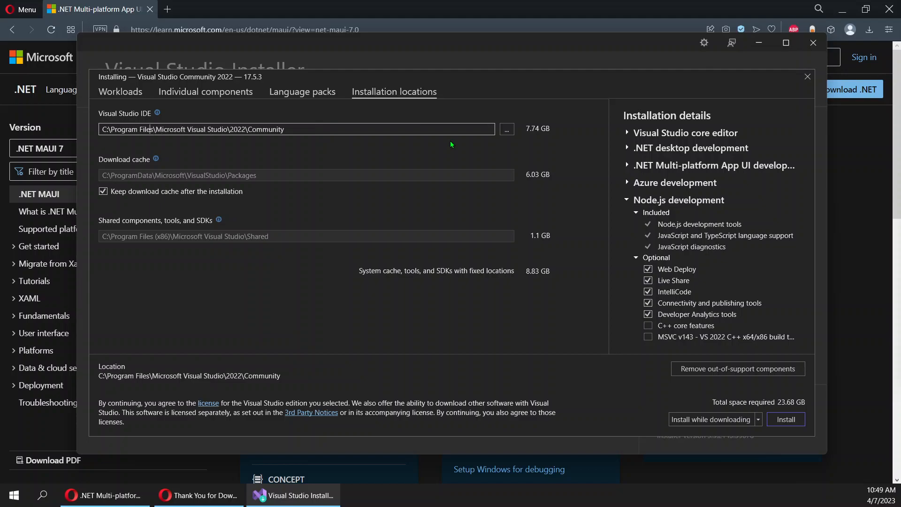
key("shift+Left")
key("shift+Left")
key("shift+Left")
key("shift+Left")
key("shift+Left")
key("shift+Left")
key("shift+Left")
key("shift+Left")
key("shift+Left")
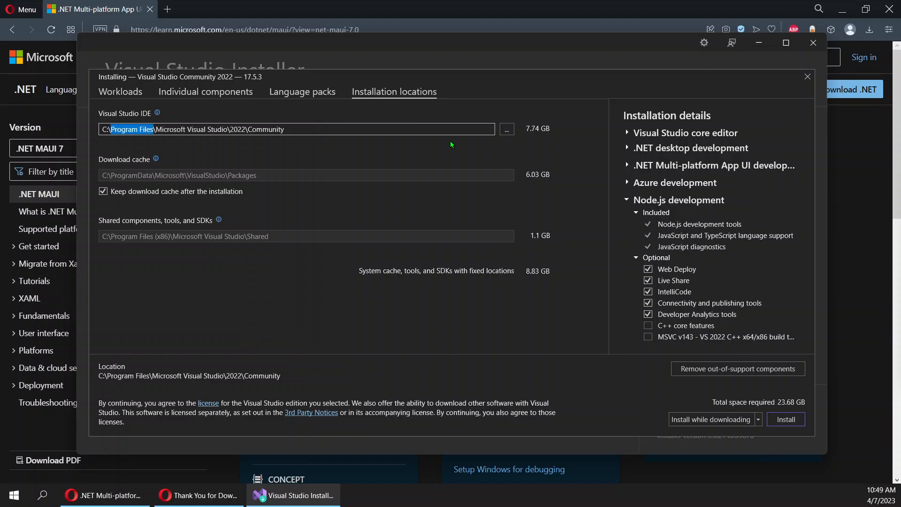
type("Dev")
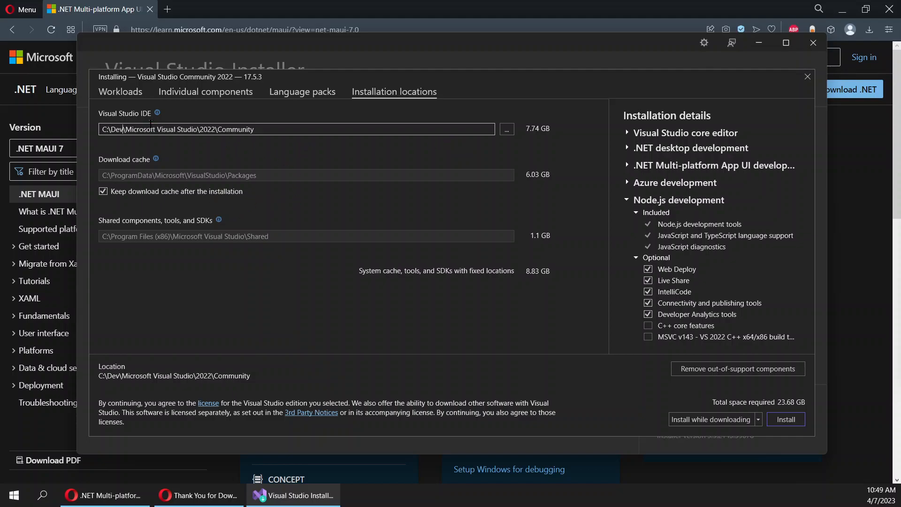
double_click(120, 129)
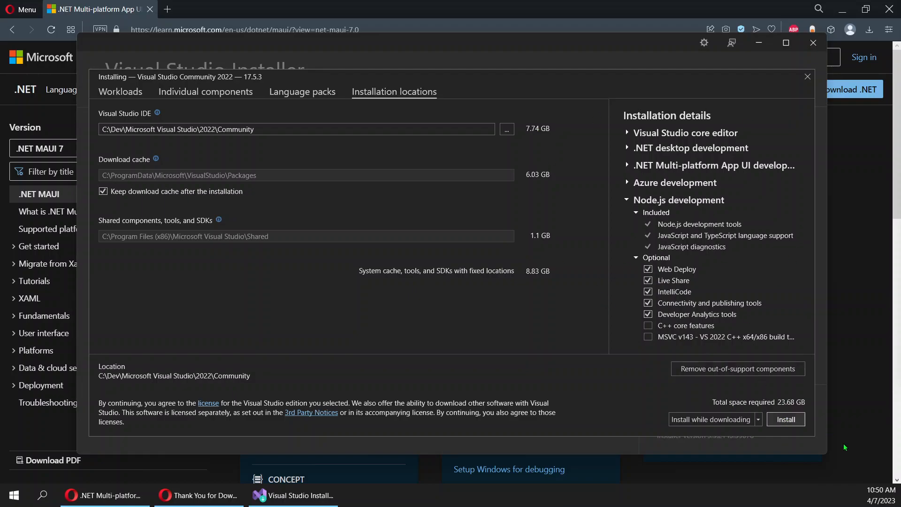
left_click(797, 422)
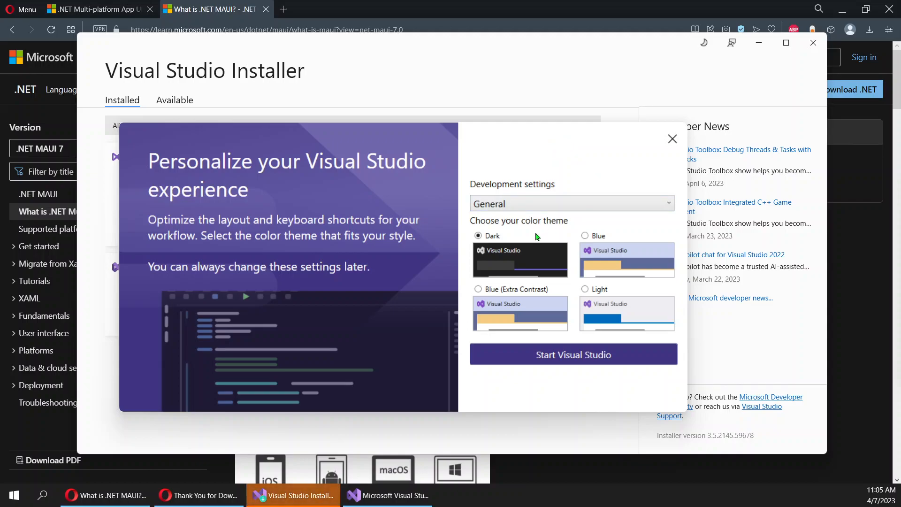
left_click_drag(584, 137, 597, 118)
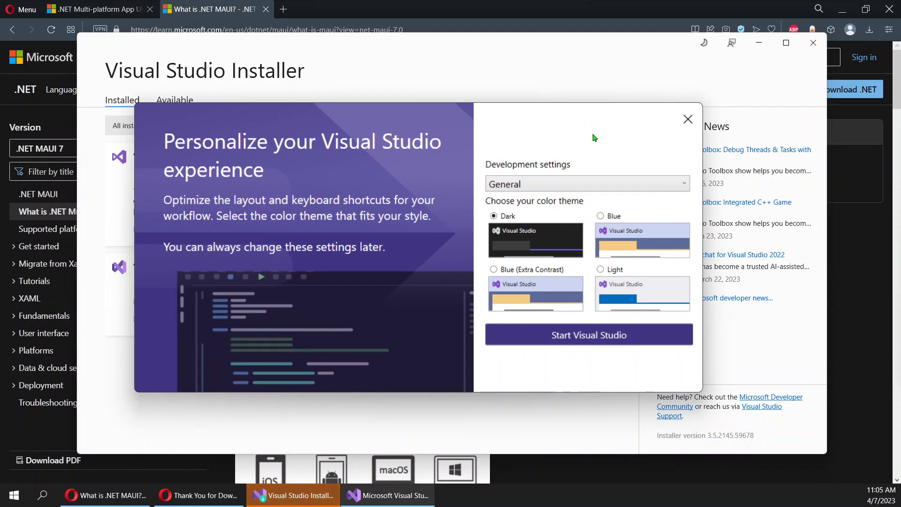
- Keep the General development settings, choose the Dark color theme after trying the alternatives, and start Visual Studio
left_click(560, 187)
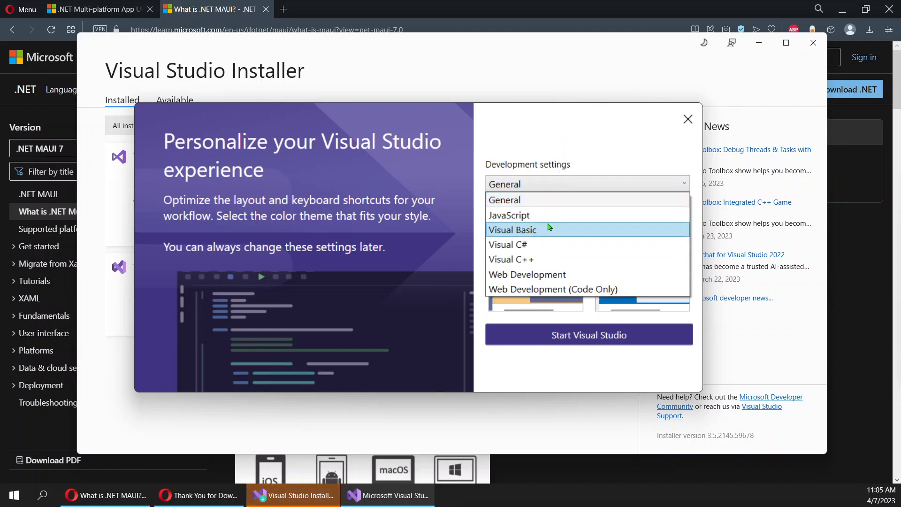
left_click(581, 147)
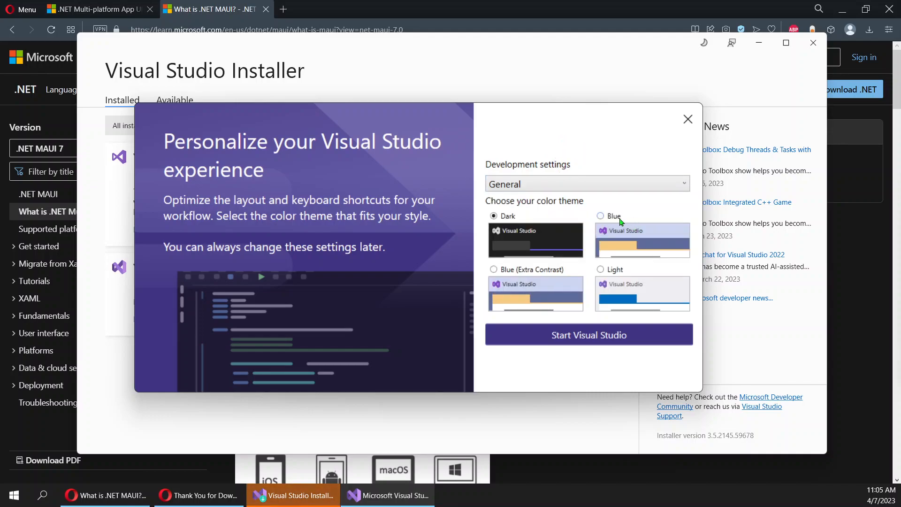
left_click(621, 271)
left_click(519, 217)
left_click(620, 224)
left_click(509, 220)
left_click(566, 334)
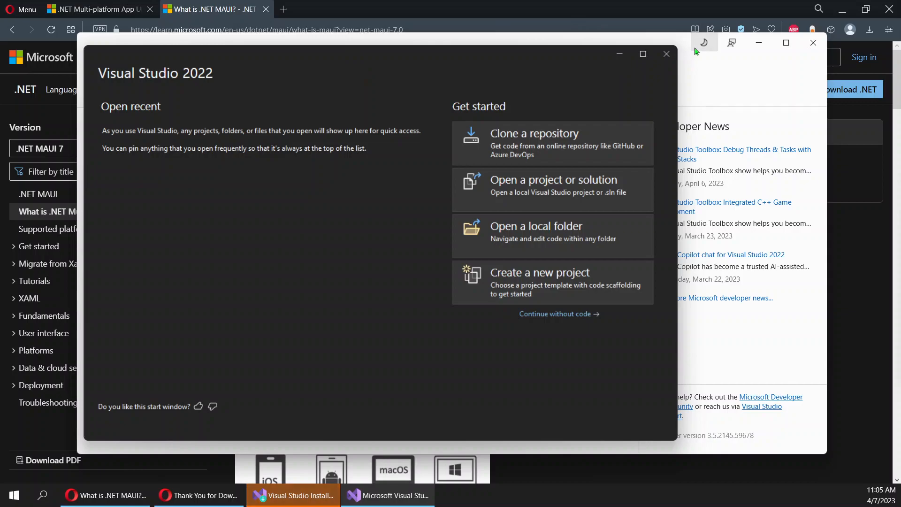
- Close the Visual Studio Installer and minimize the browser windows, leaving the Visual Studio 2022 start window near the middle of the desktop
left_click(294, 496)
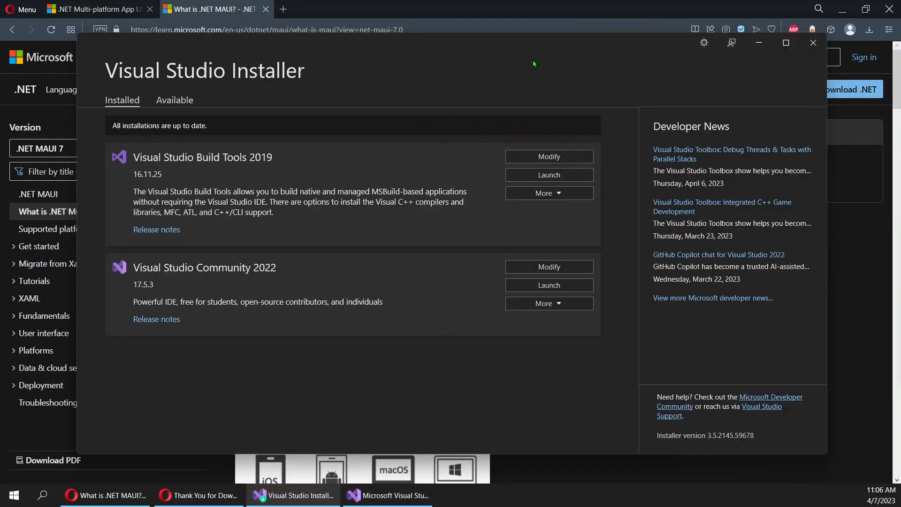
left_click(815, 44)
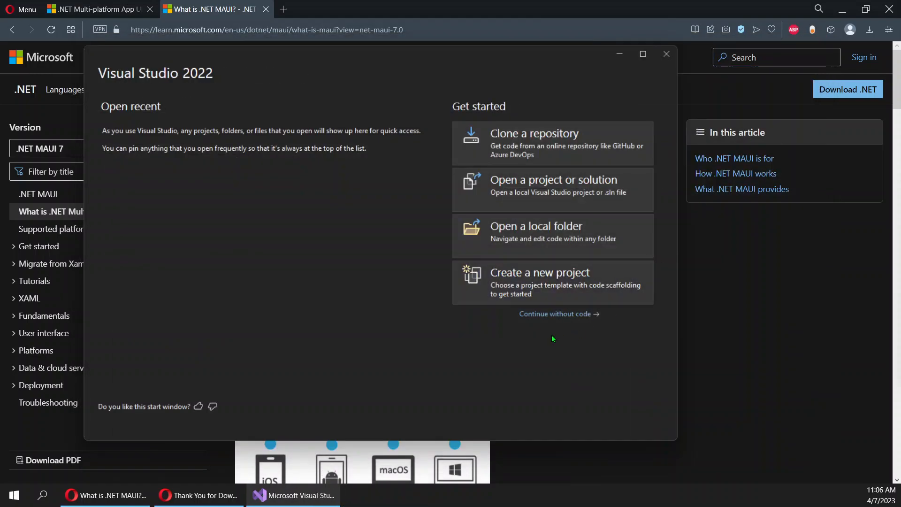
left_click(842, 9)
left_click(840, 11)
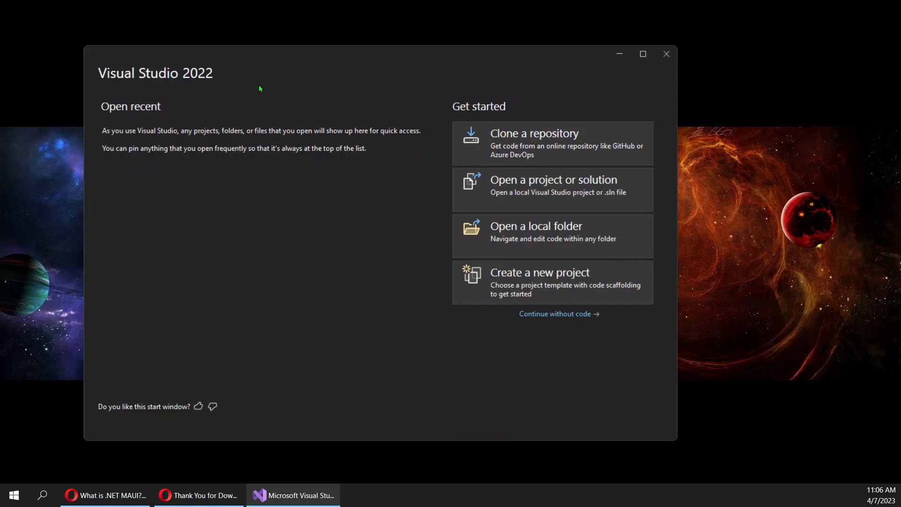
left_click_drag(407, 70, 441, 68)
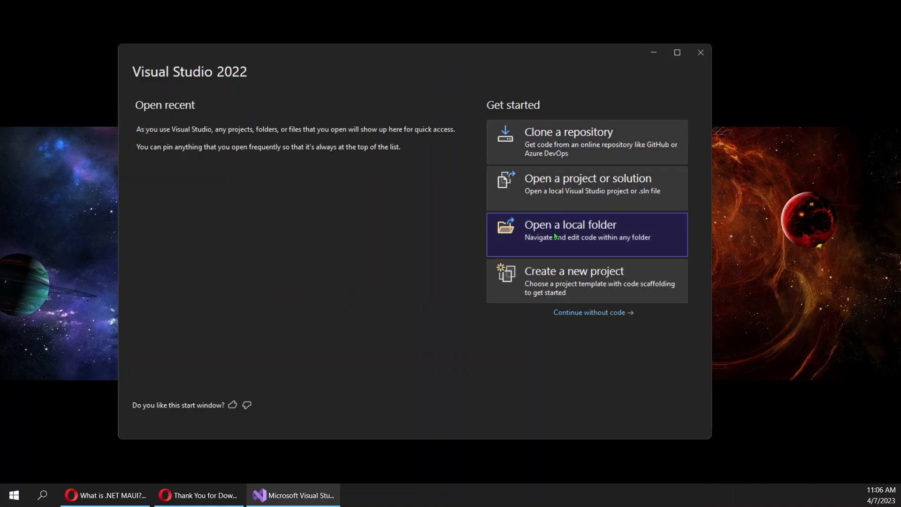
- Start creating a new project and look through the list of available project templates
left_click(580, 288)
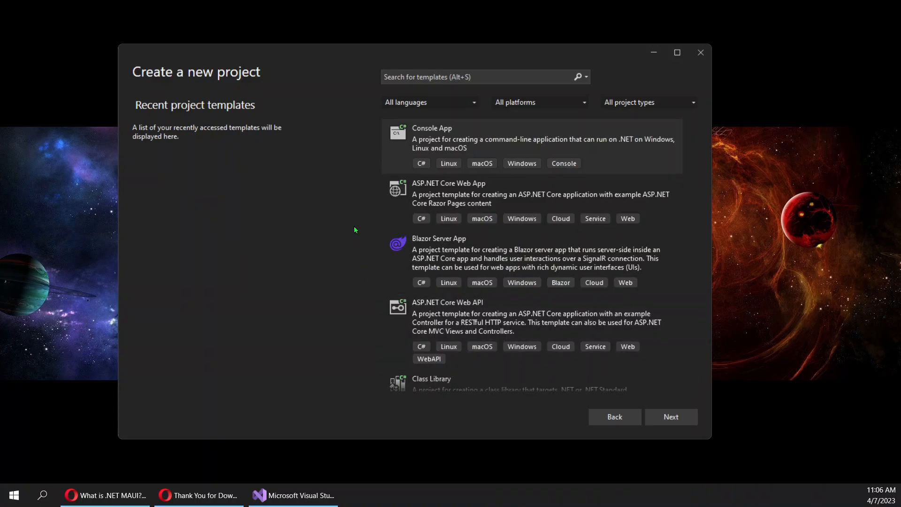
scroll(515, 218, "down", 3)
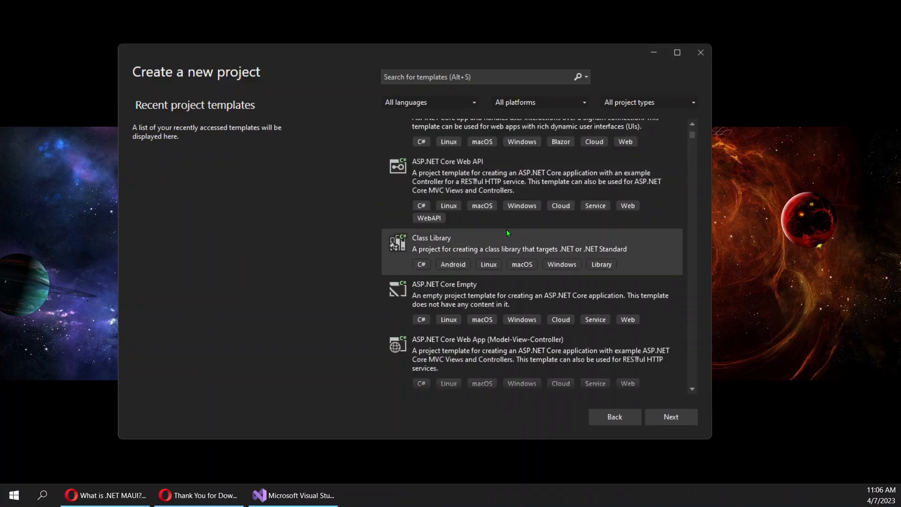
scroll(506, 230, "up", 3)
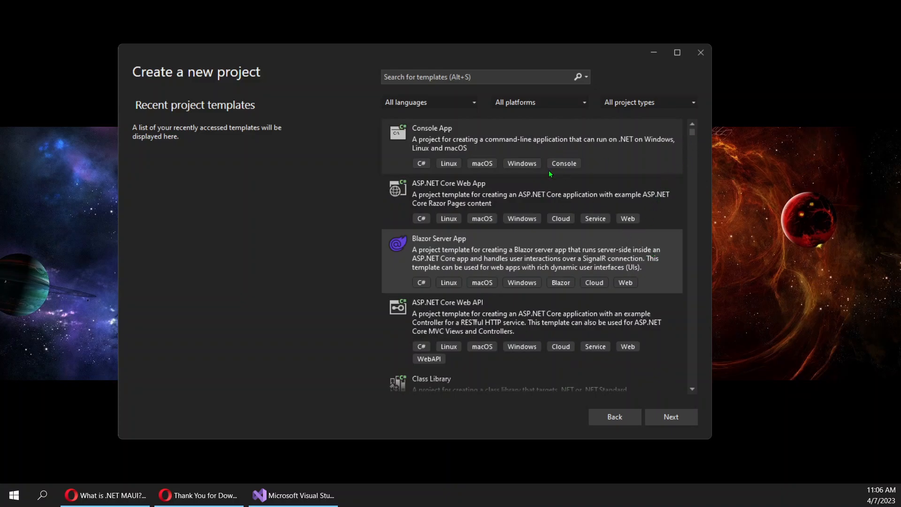
scroll(674, 160, "down", 10)
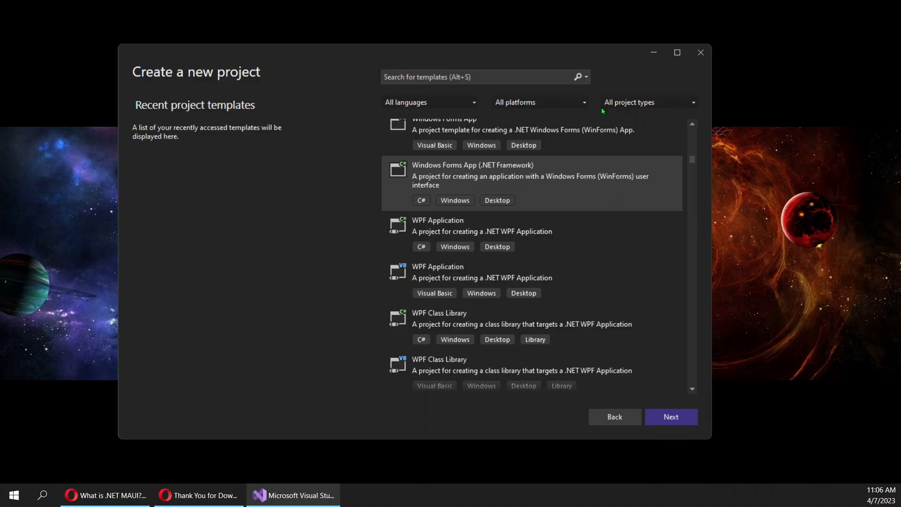
scroll(550, 170, "up", 1)
scroll(550, 170, "up", 10)
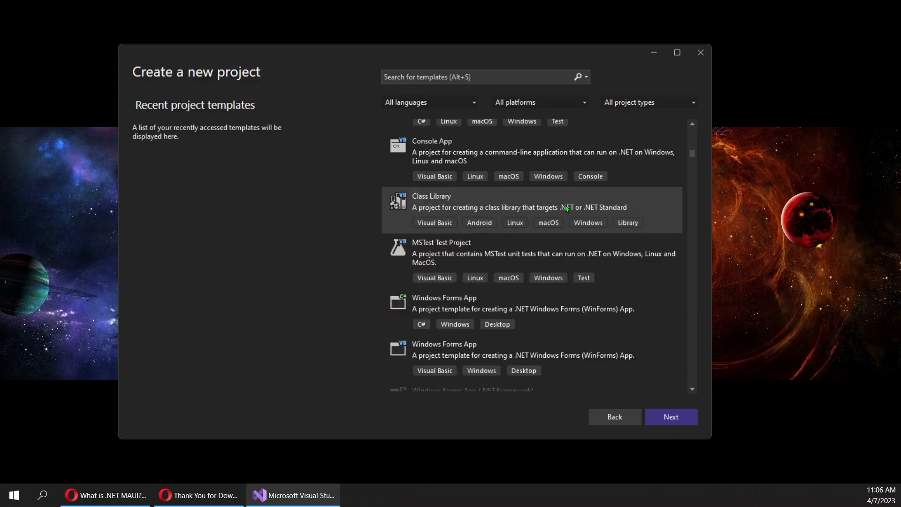
scroll(566, 208, "up", 5)
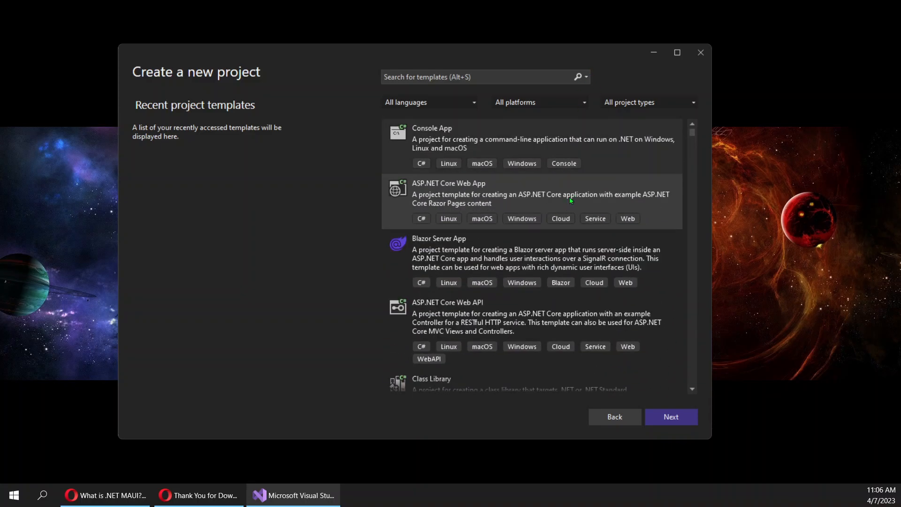
- Search the project templates for "maui"
left_click(478, 78)
type("m")
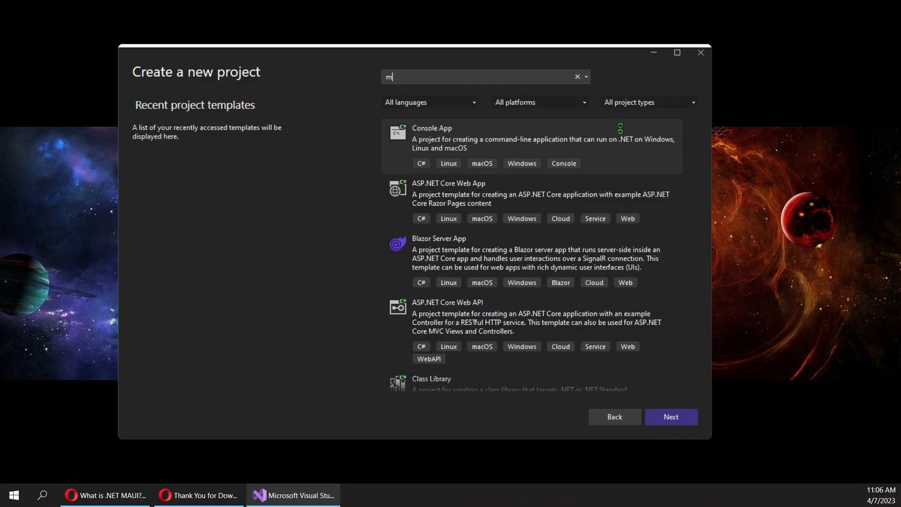
type("aui")
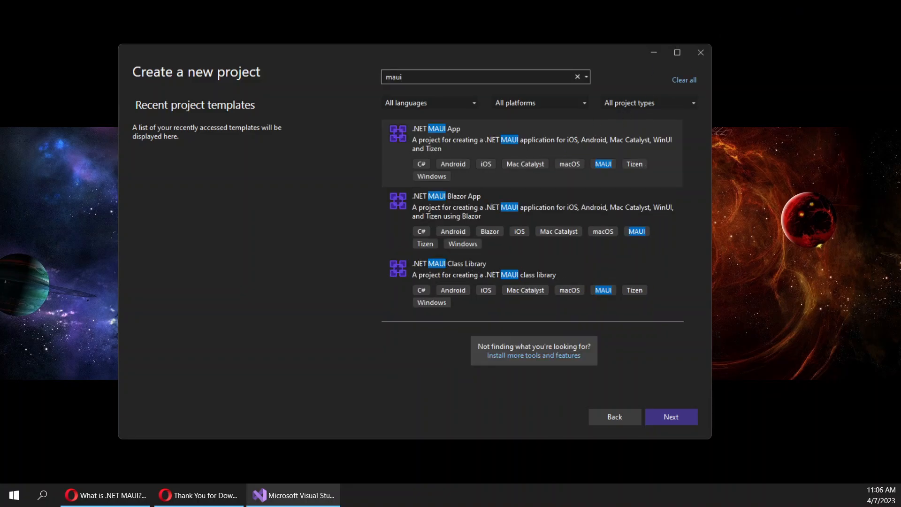